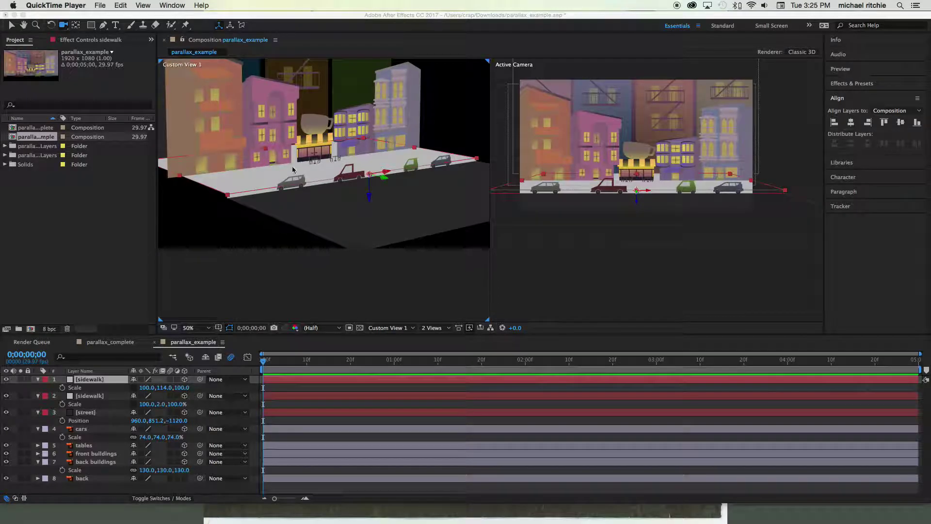
- Orbit Custom View 1 so the street scene is seen from a more frontal angle
click(65, 25)
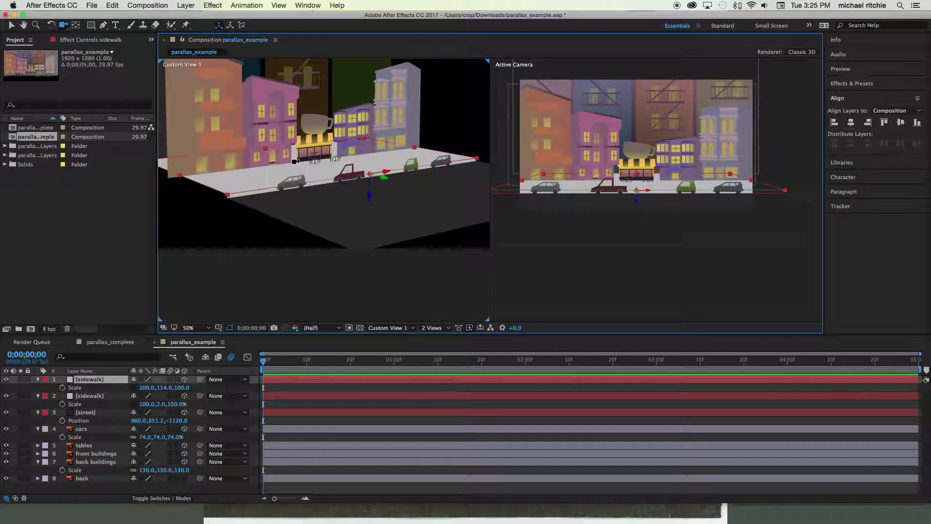
drag(291, 159, 422, 219)
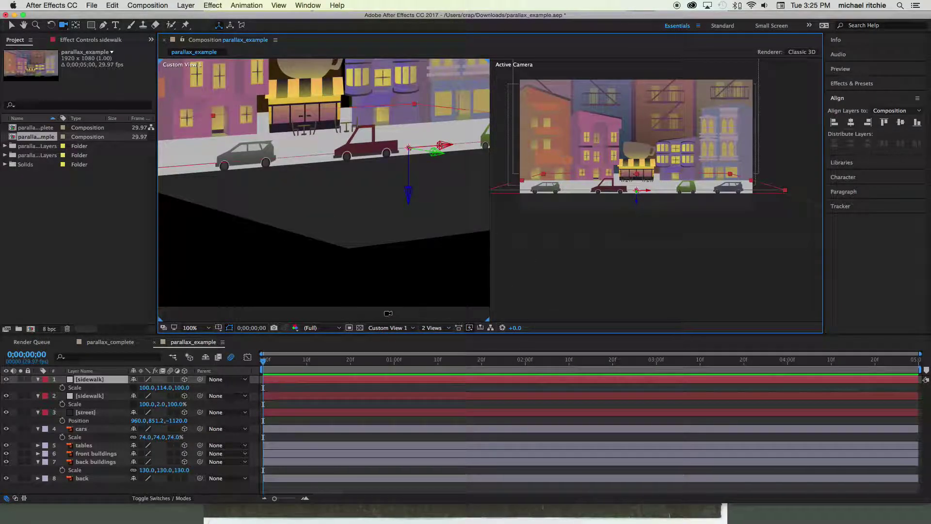
- Switch the left viewer to the Left view, re-centre the scene, and start Layer > New > Camera
click(379, 329)
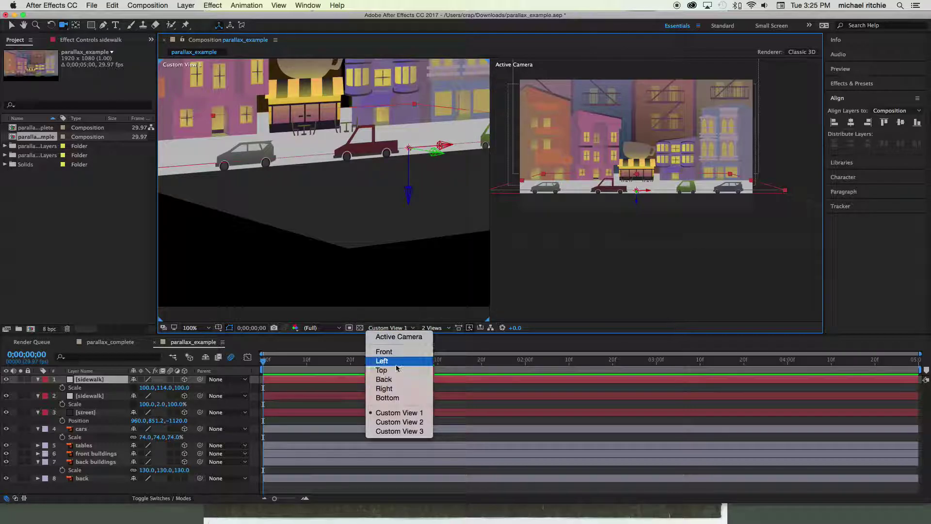
click(383, 361)
scroll(363, 252, down, 8)
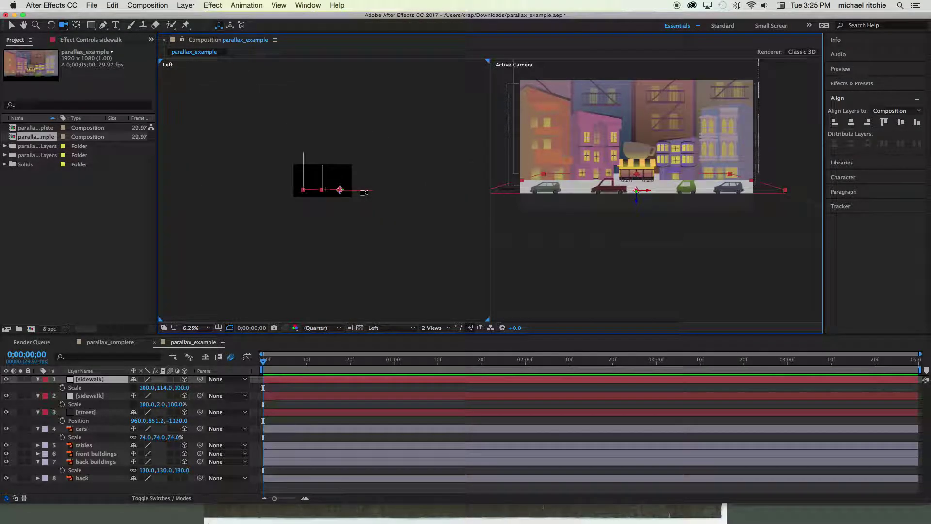
scroll(339, 229, up, 2)
drag(354, 189, 291, 234)
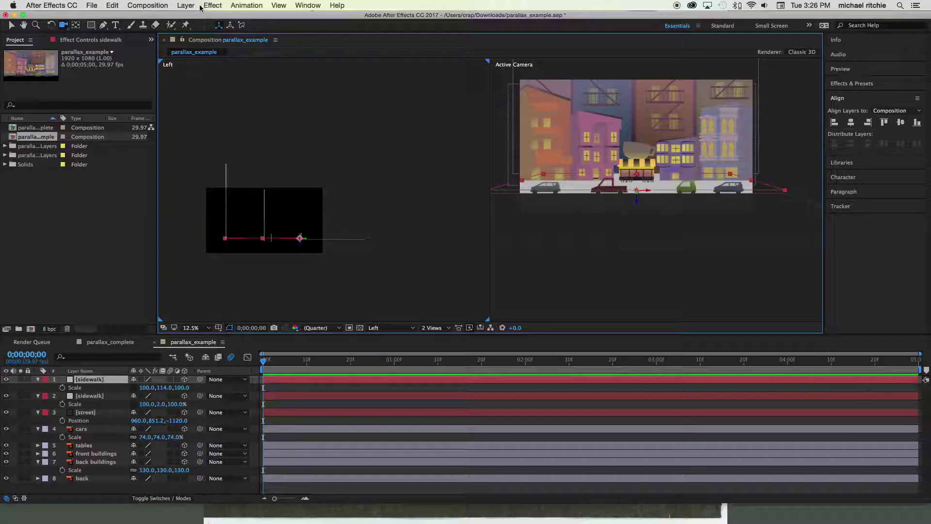
click(184, 5)
mouse_move(195, 18)
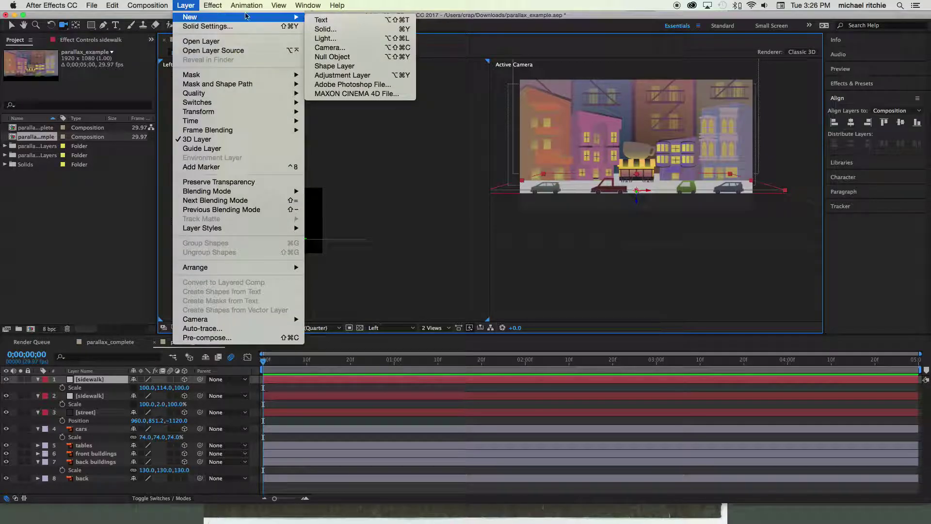
- Create a new camera, move Camera Settings aside, and show the camera Type choices
click(350, 48)
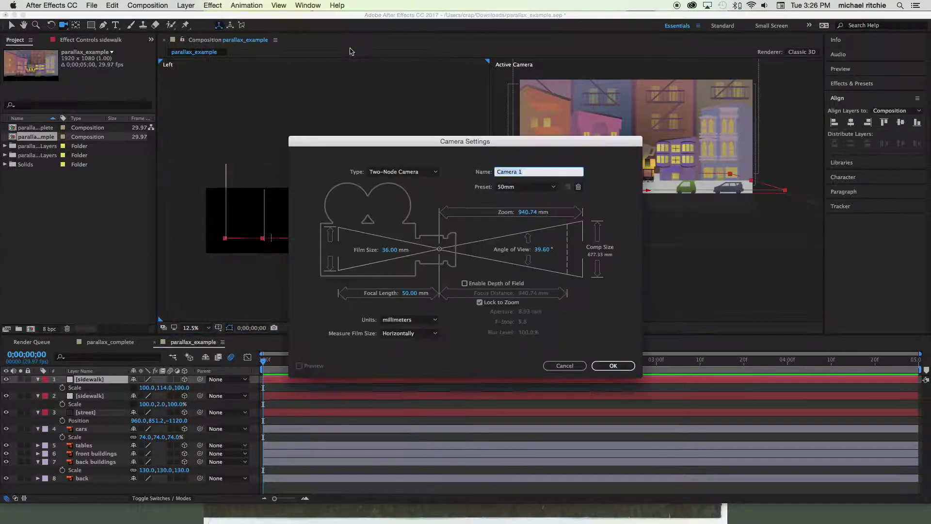
drag(473, 148, 420, 125)
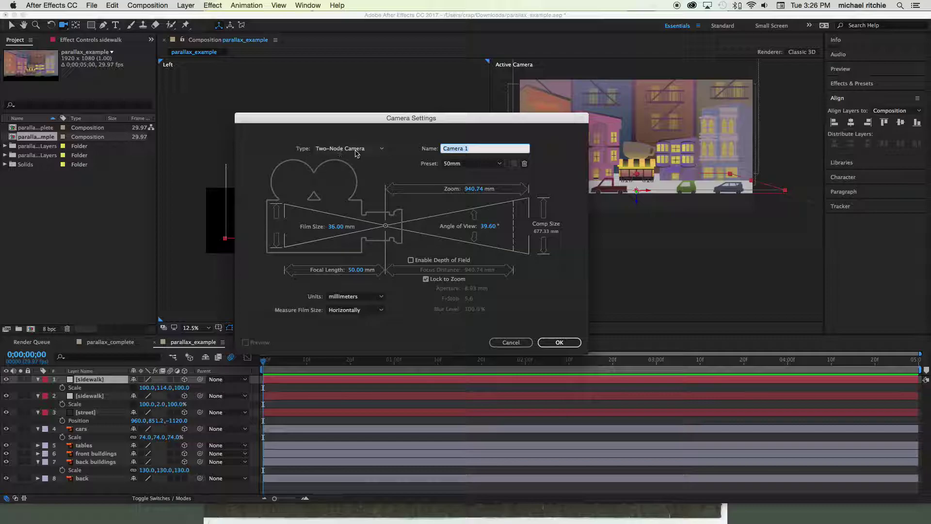
click(383, 152)
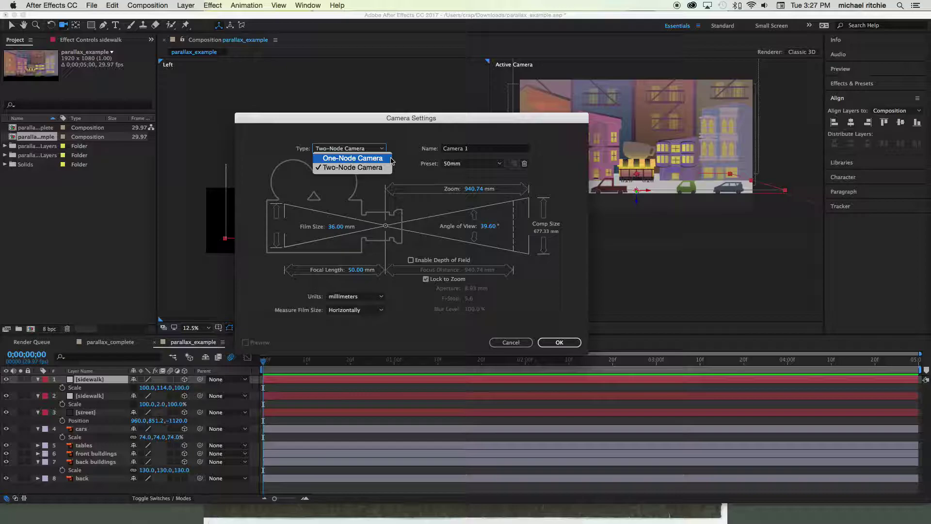
- Set Camera 1's type to One-Node Camera and keep the 50mm lens preset
click(367, 160)
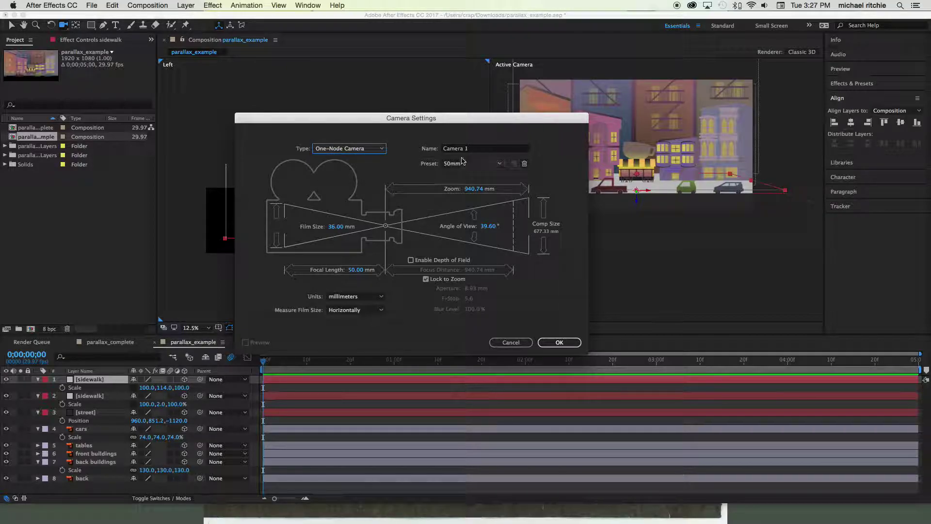
click(500, 165)
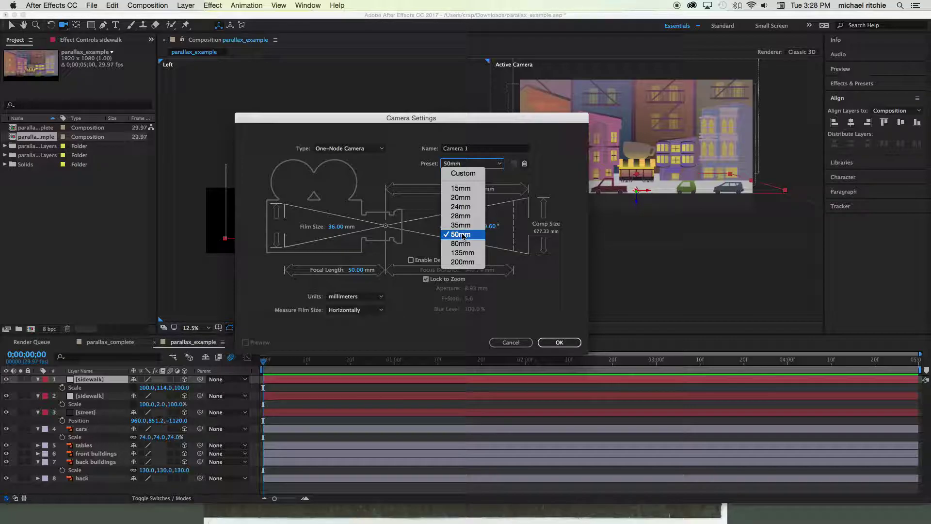
click(463, 235)
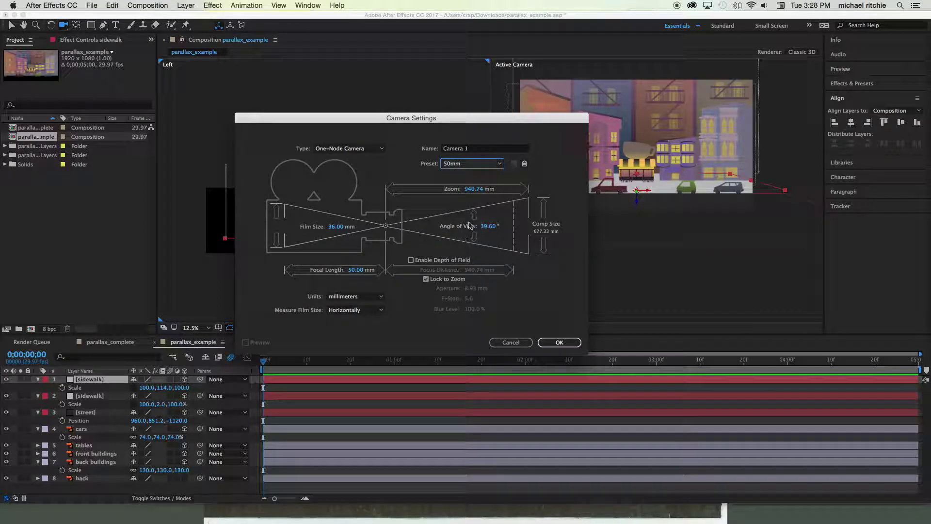
- Confirm the 50mm One-Node settings so Camera 1 becomes the top timeline layer
click(560, 343)
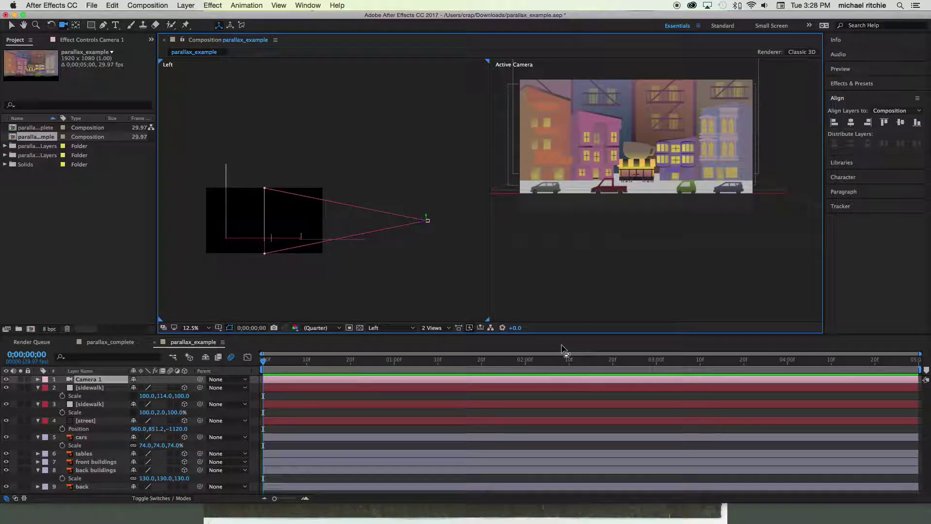
- Nudge Camera 1 rightward in the Left view, slightly farther from the street
drag(428, 220, 430, 220)
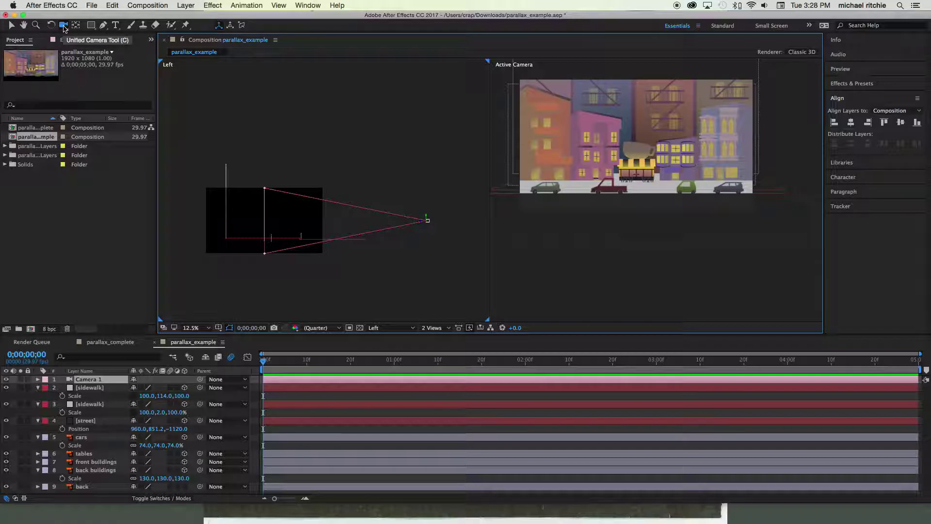
- Activate the Selection tool in the toolbar
click(12, 26)
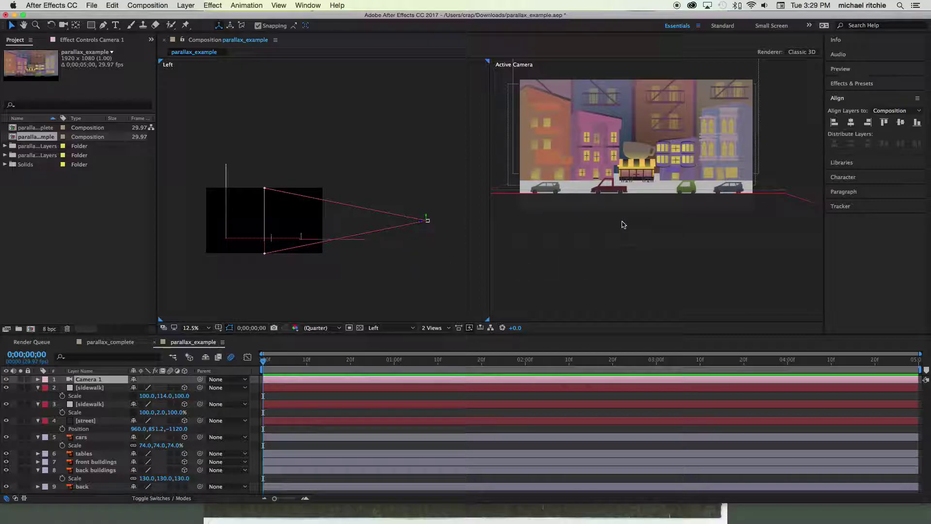
- Reveal Camera 1's Position property (960.0, 540.0, -2666.7) in the timeline
drag(592, 228, 605, 283)
key(v)
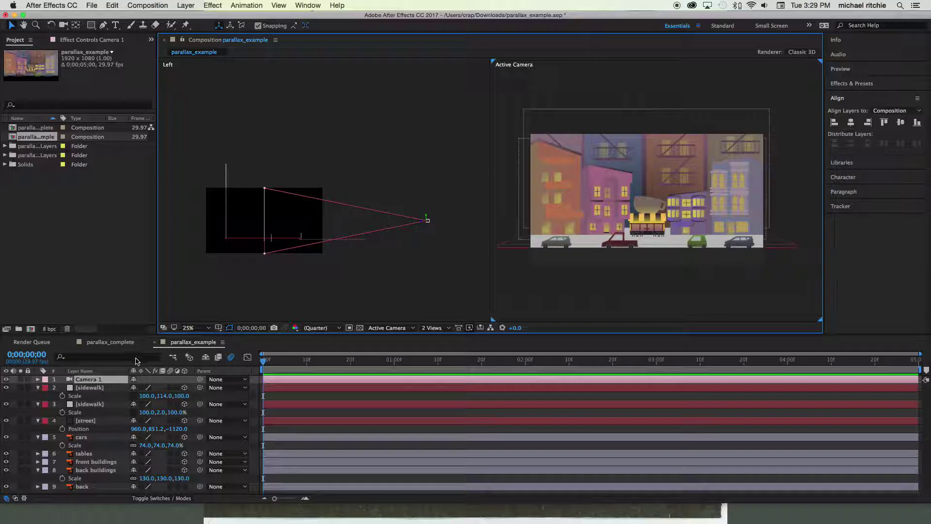
click(90, 382)
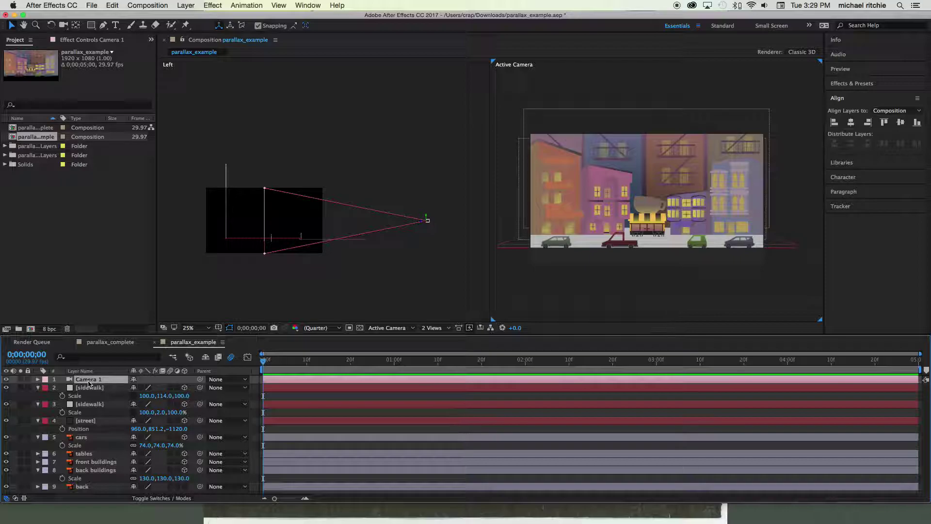
key(p)
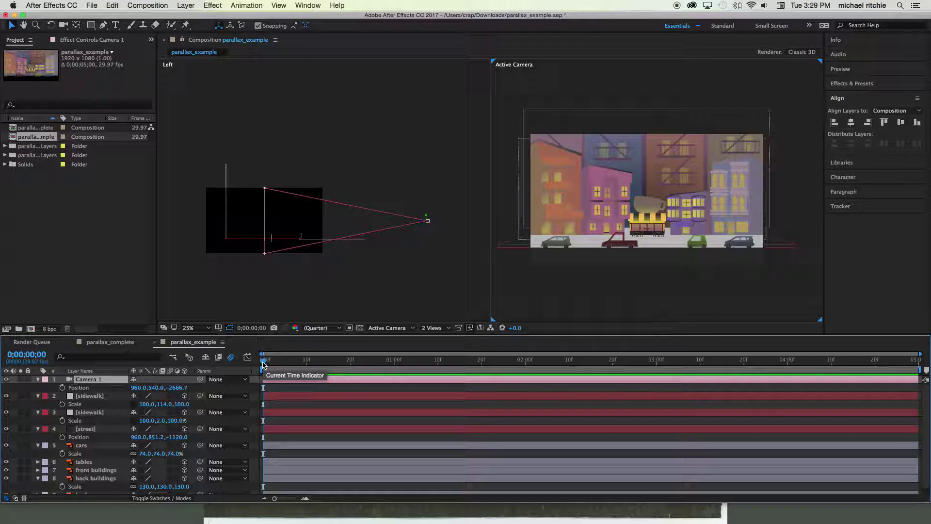
- Set a Position keyframe for Camera 1 at 0f, then move the playhead to 3:00
click(62, 388)
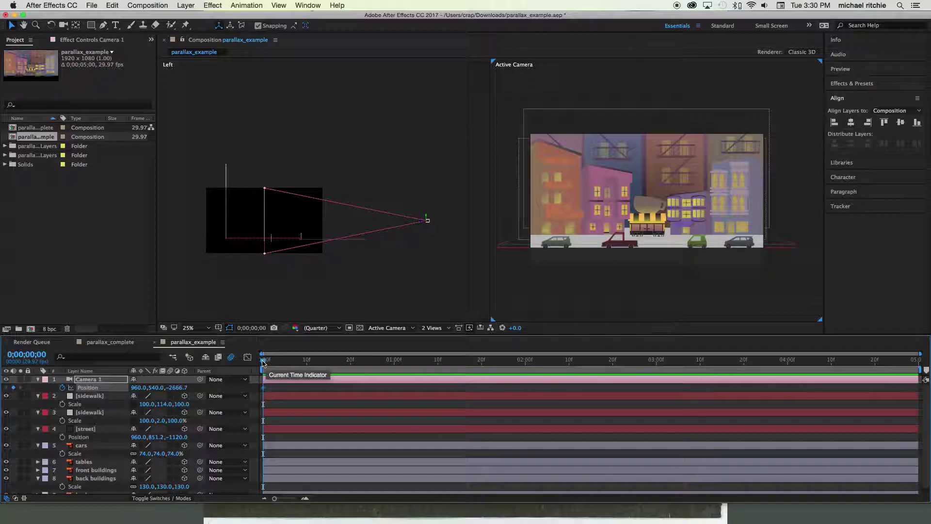
drag(284, 363, 658, 373)
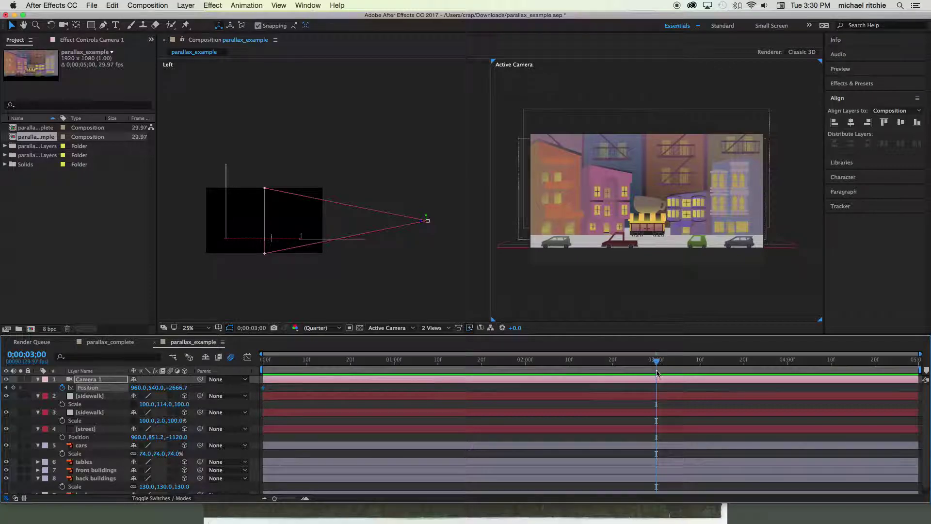
scroll(427, 224, up, 3)
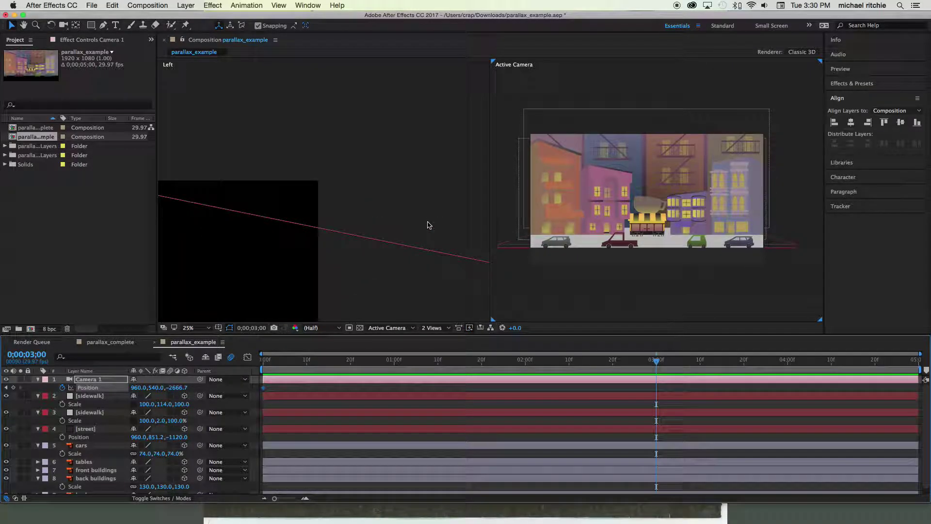
drag(333, 172, 337, 200)
- Push Camera 1 forward along Z at 3:00 to close in on the coffee shop
key(v)
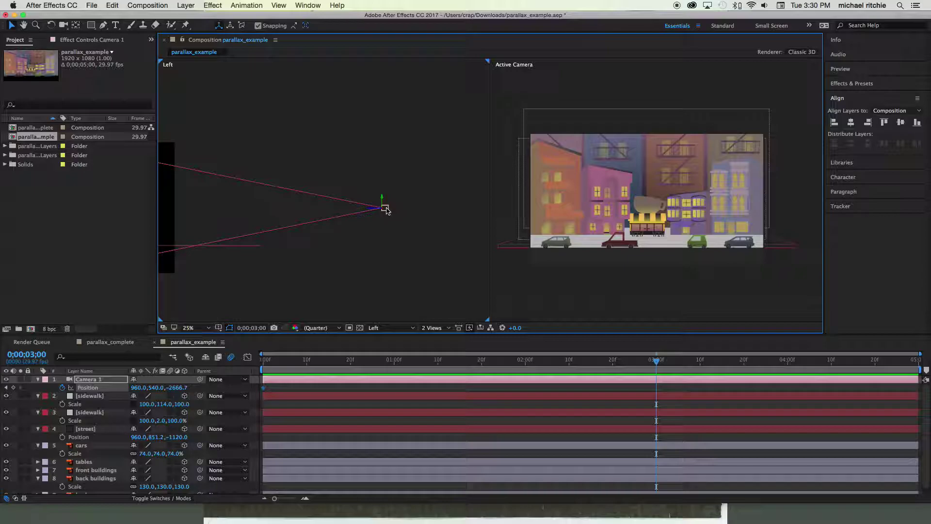
drag(386, 210, 217, 212)
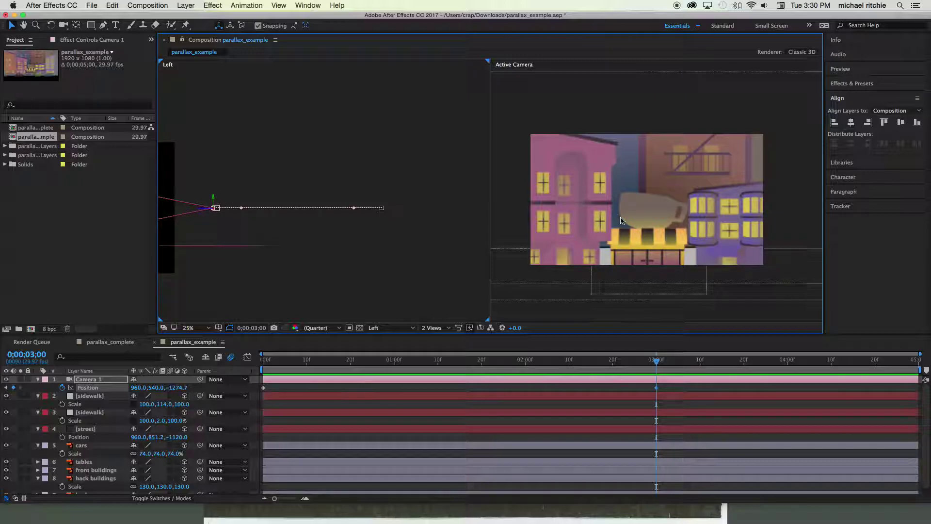
drag(215, 208, 256, 214)
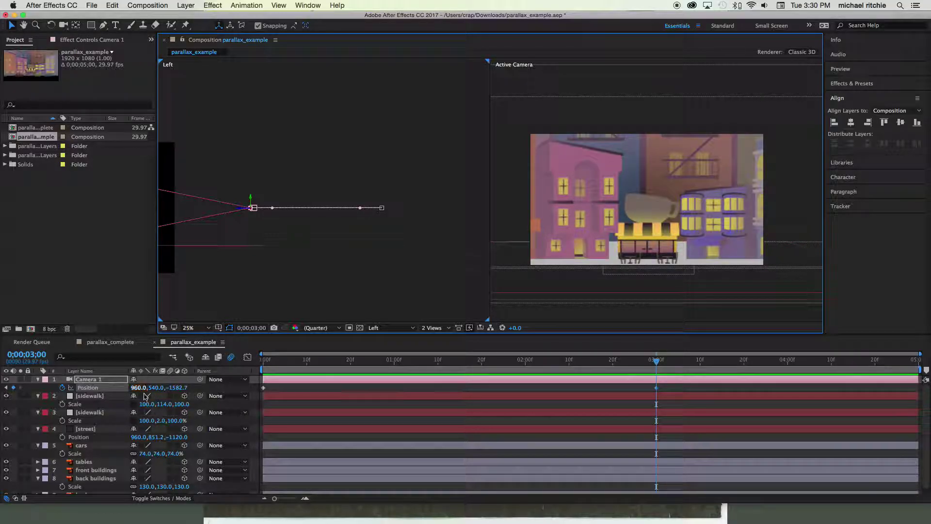
scroll(136, 416, down, 1)
- Select all layers, fold away their properties, then deselect
scroll(81, 385, up, 1)
key(super+a)
key(super+grave)
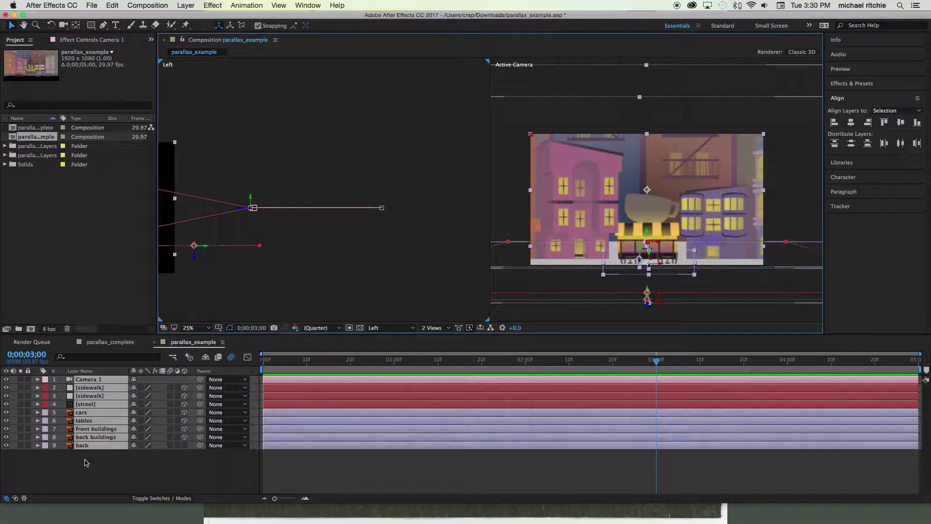
click(183, 482)
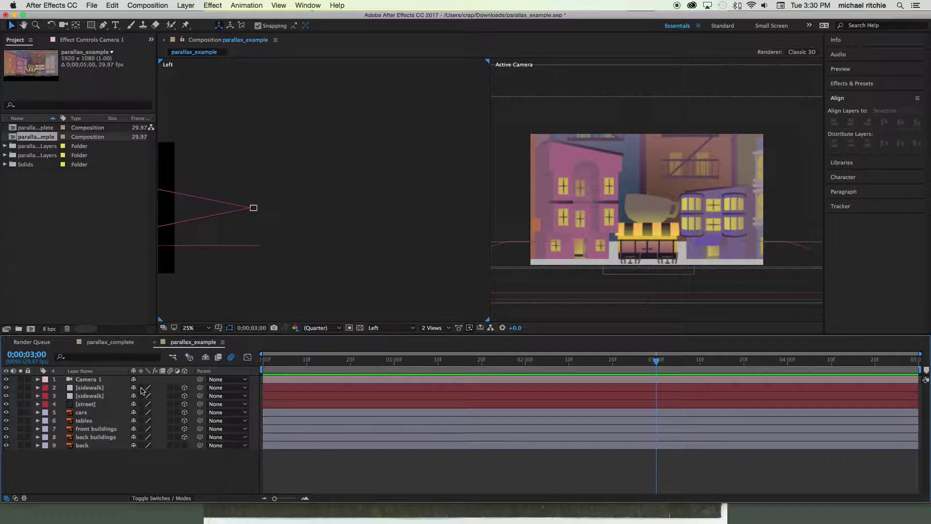
- Turn on Collapse Transformations for layers 2–9, sidewalk through back, then select the back layer
drag(141, 388, 122, 452)
click(140, 445)
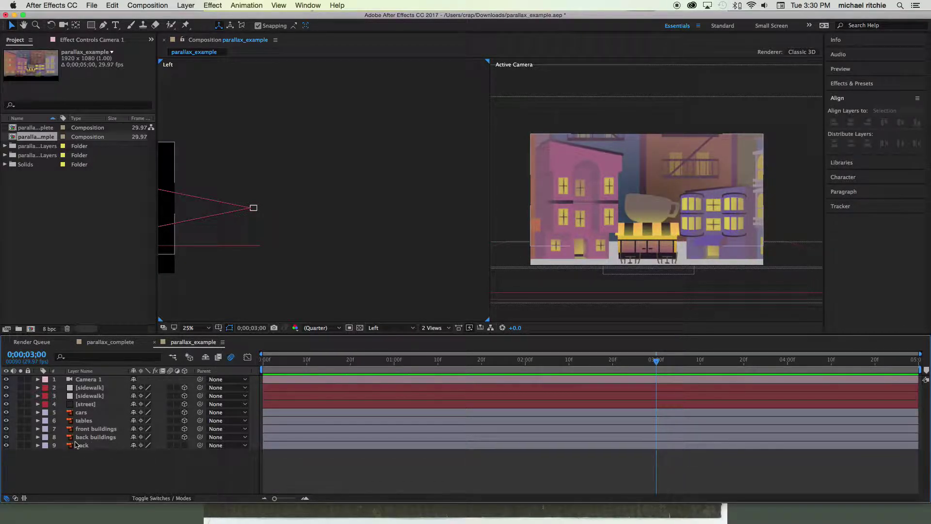
click(97, 449)
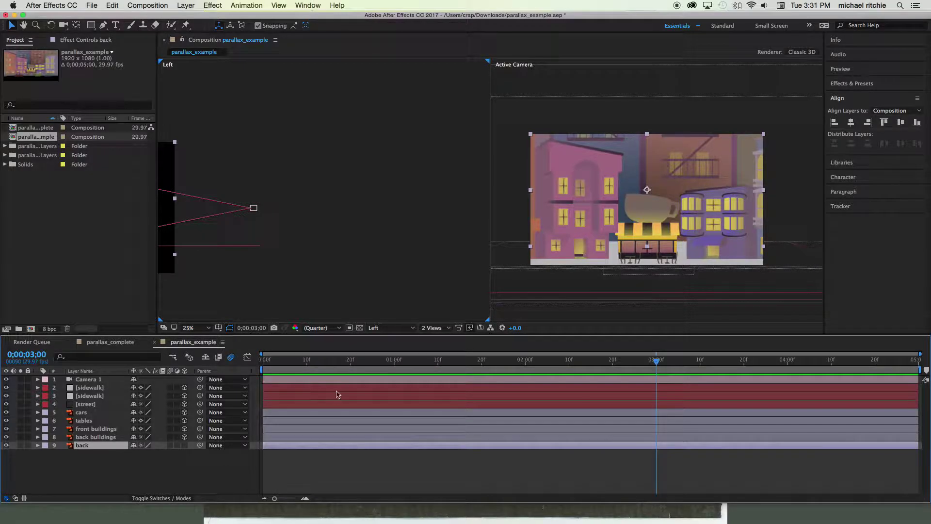
- Check background coverage during the camera move, scale the back layer to 141%, and return to frame 0
key(s)
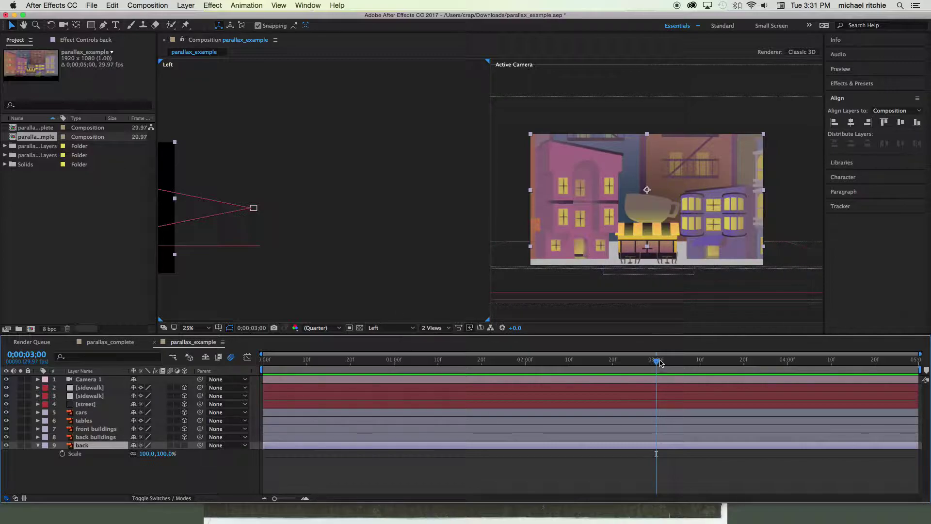
drag(660, 363, 291, 339)
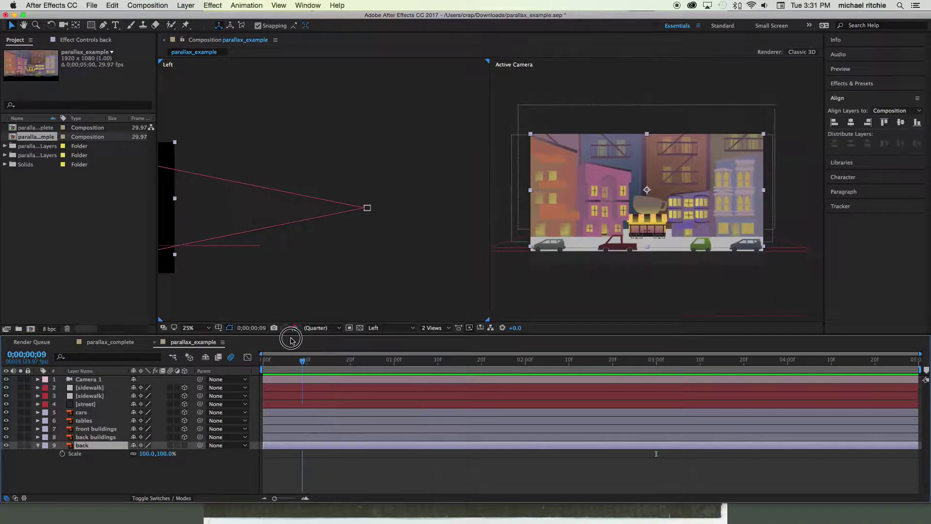
key(space)
key(space)
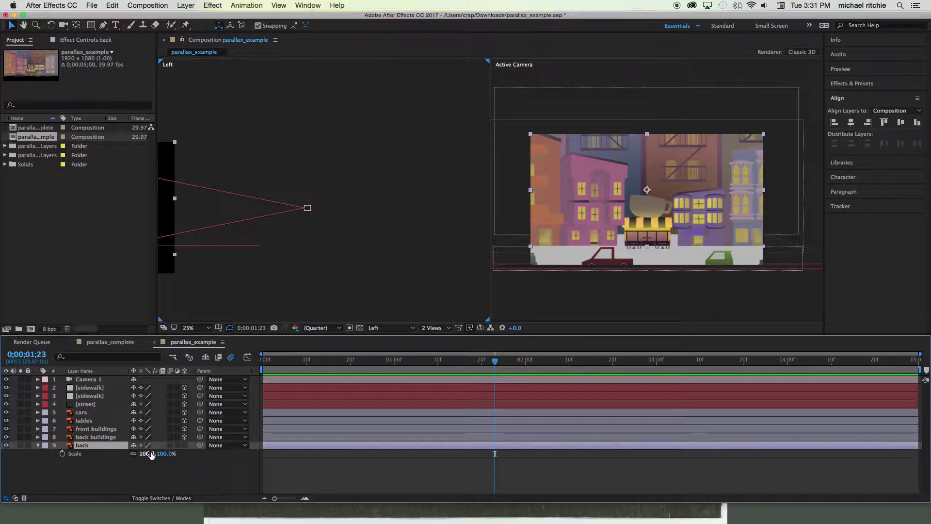
drag(150, 454, 166, 452)
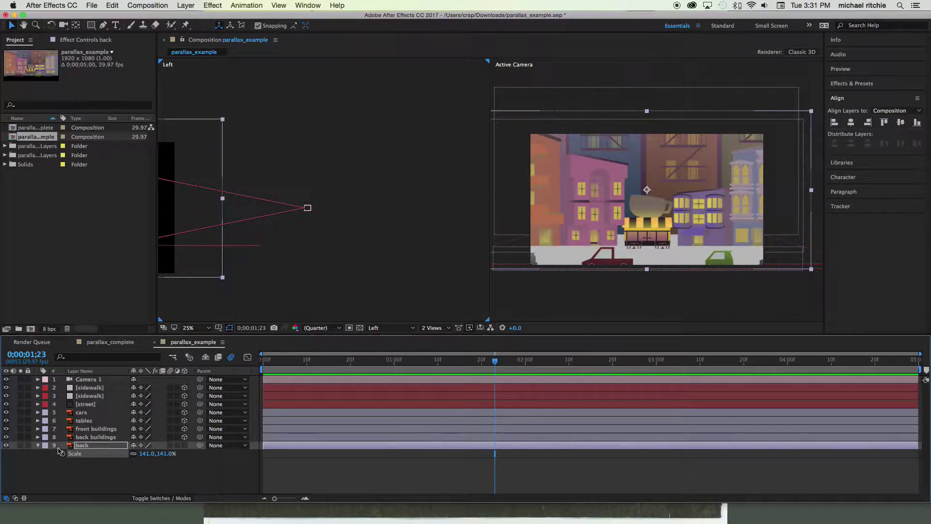
click(38, 445)
drag(495, 361, 231, 334)
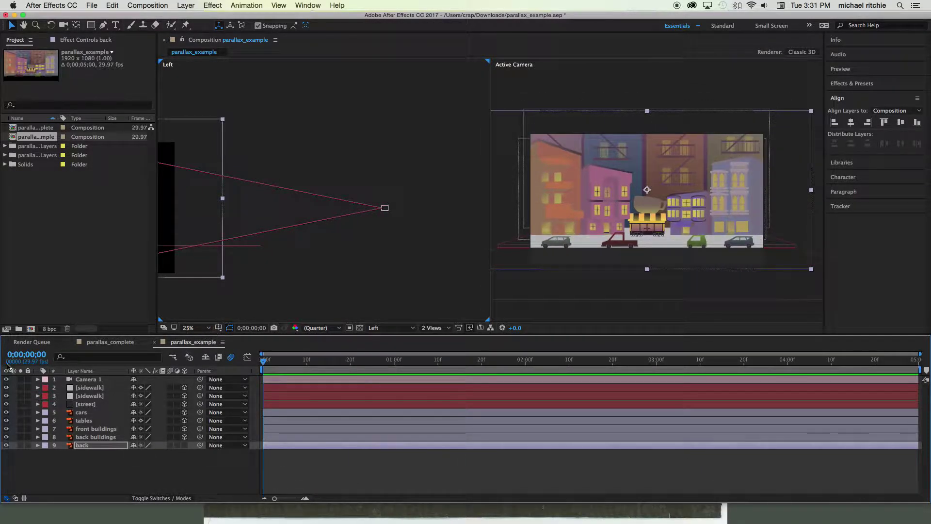
- Reveal Camera 1's Position keyframes and switch the viewer layout to 1 View showing Active Camera
click(88, 379)
key(p)
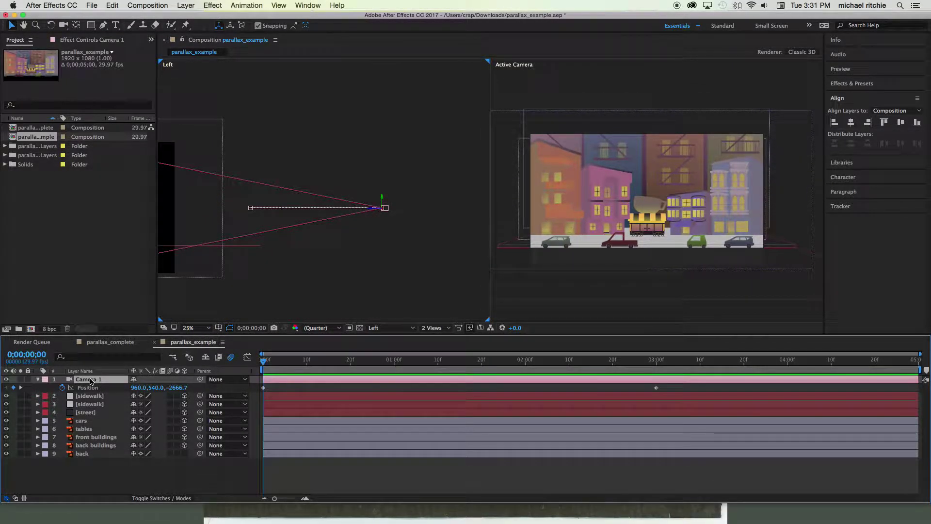
click(516, 97)
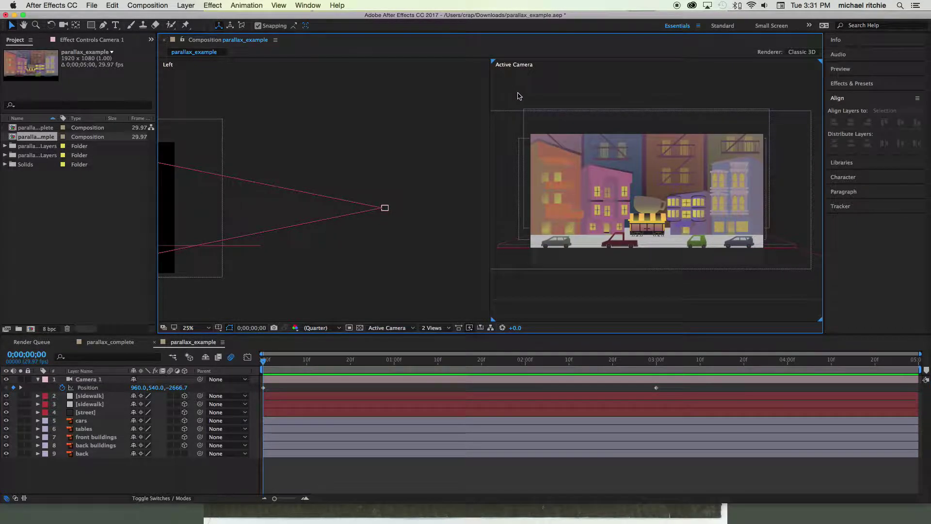
click(437, 328)
click(437, 322)
- Set the viewer zoom to 50% and preview the camera zooming toward the coffee shop
scroll(430, 303, up, 3)
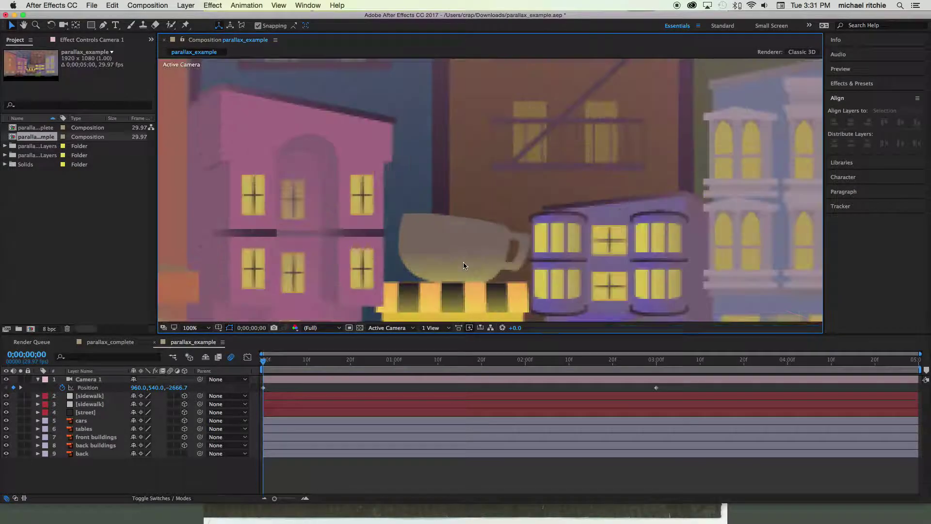
scroll(430, 303, down, 1)
key(space)
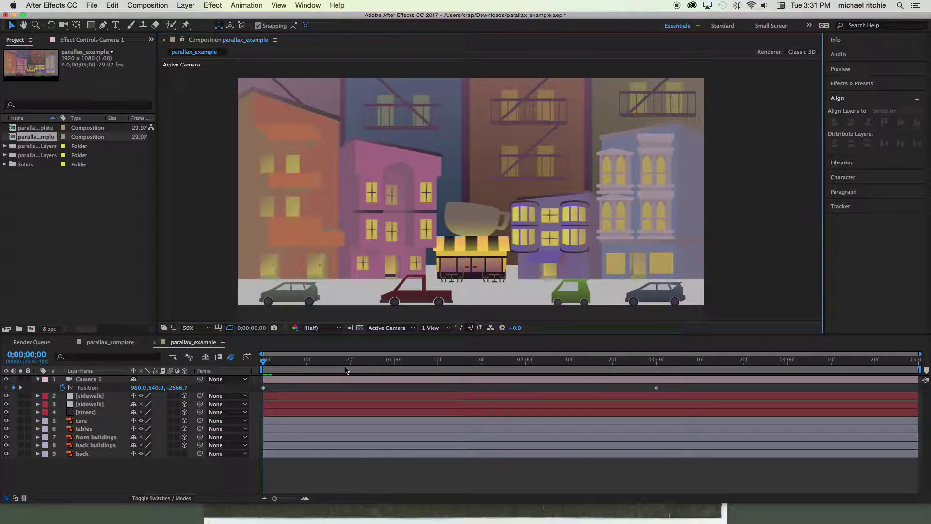